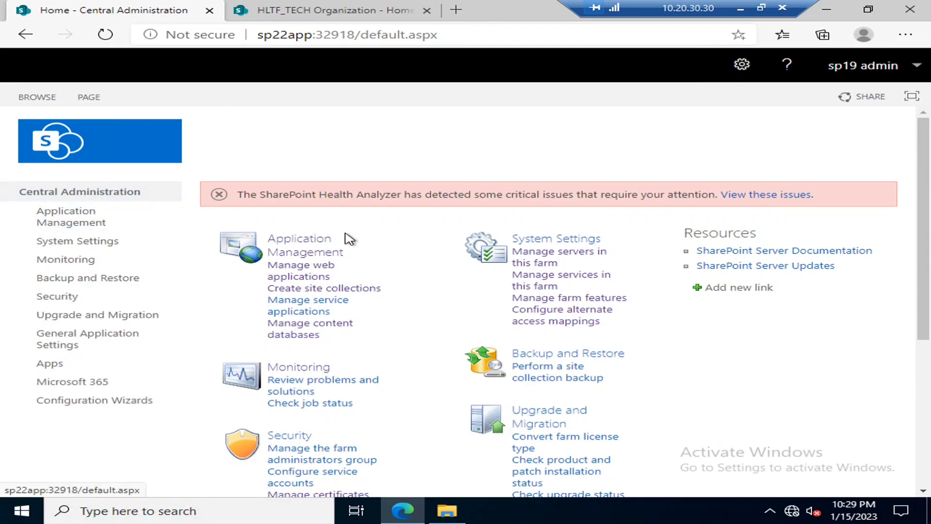
- Go to Application Management > Manage web applications and select the SharePoint - 80 web application
left_click(303, 253)
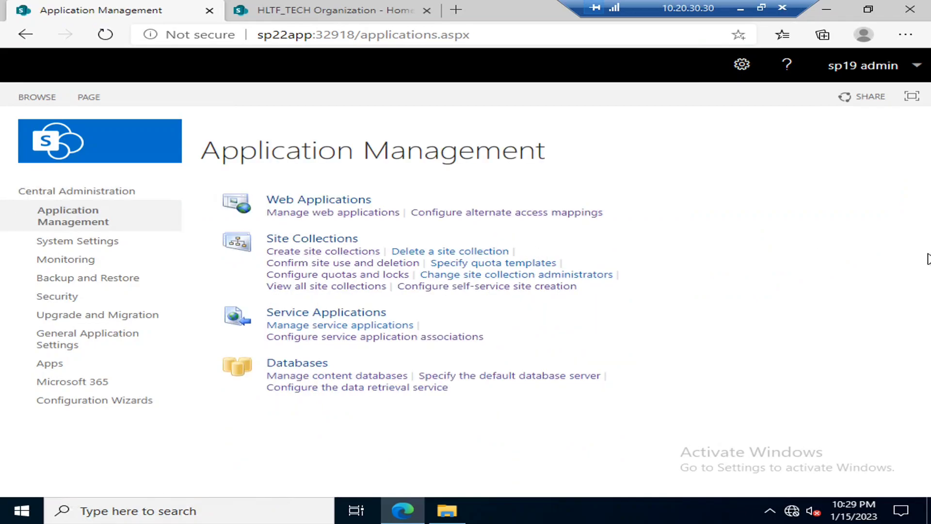
left_click(330, 212)
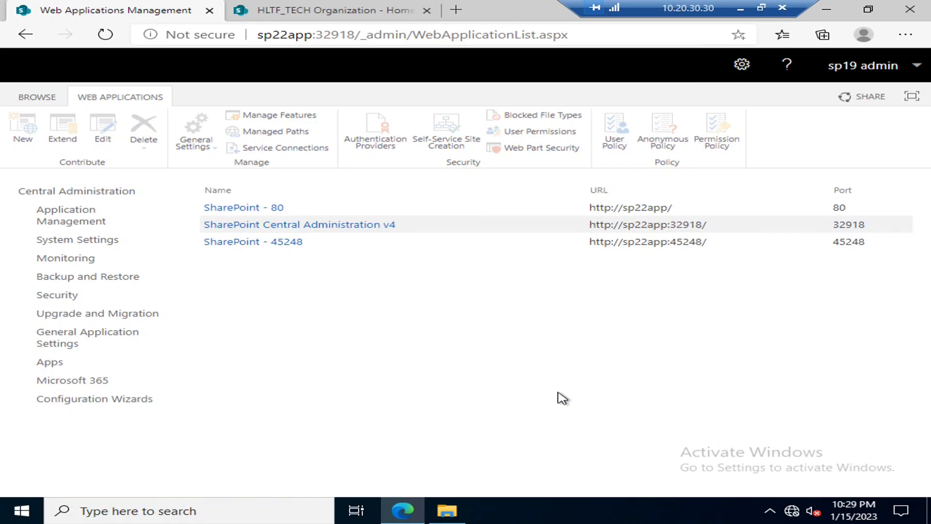
left_click(424, 226)
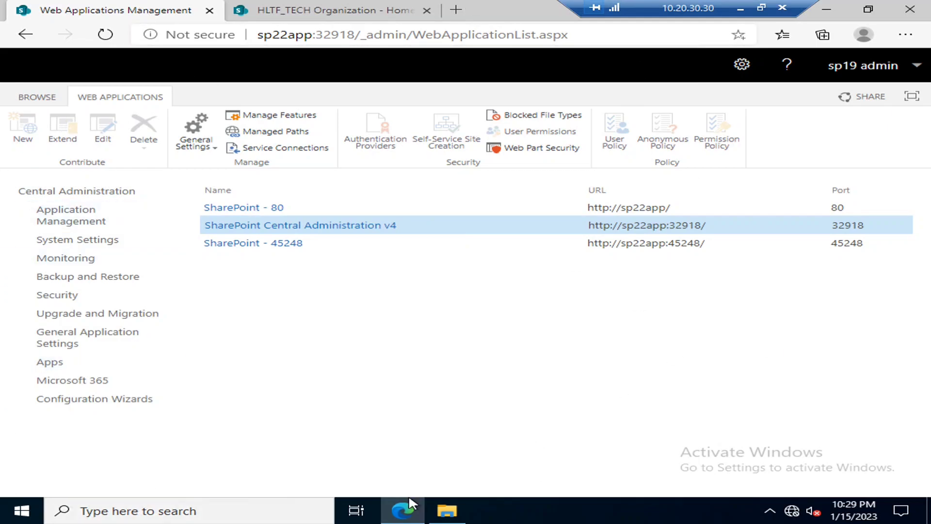
left_click(297, 211)
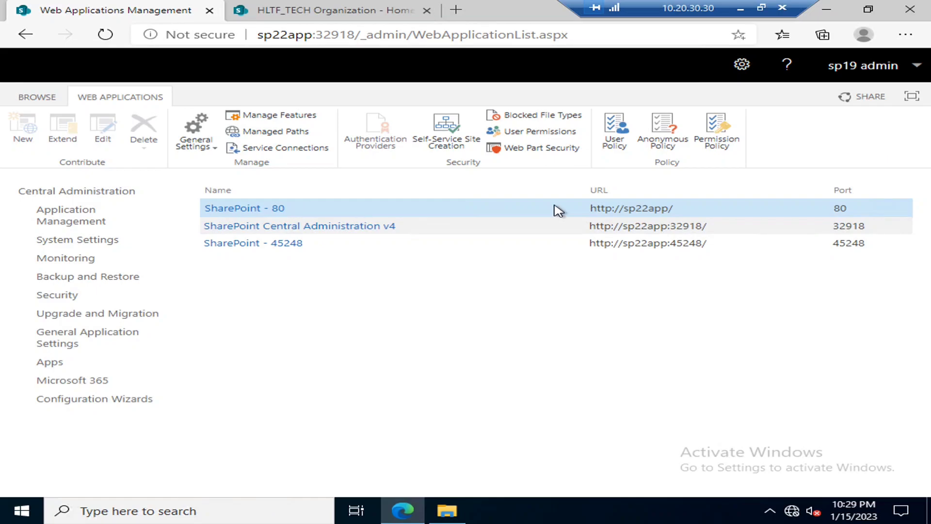
left_click_drag(591, 208, 688, 212)
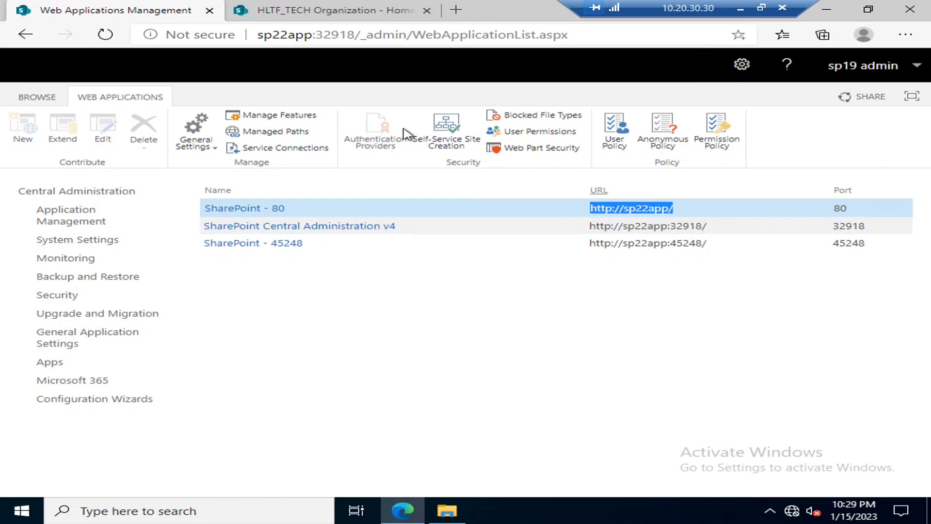
left_click(312, 8)
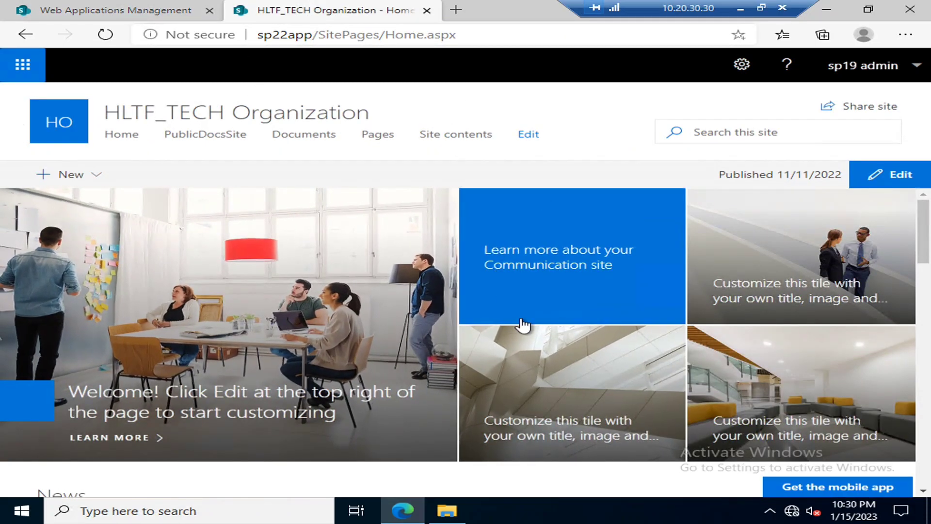
left_click(161, 9)
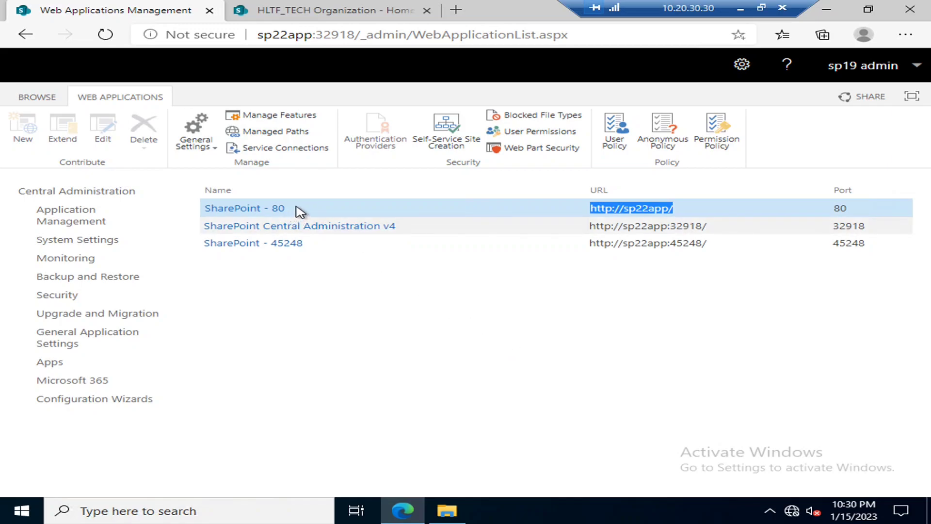
- Add .pdf on a new line under jpeg in SharePoint - 80's Blocked File Types and save
left_click(561, 126)
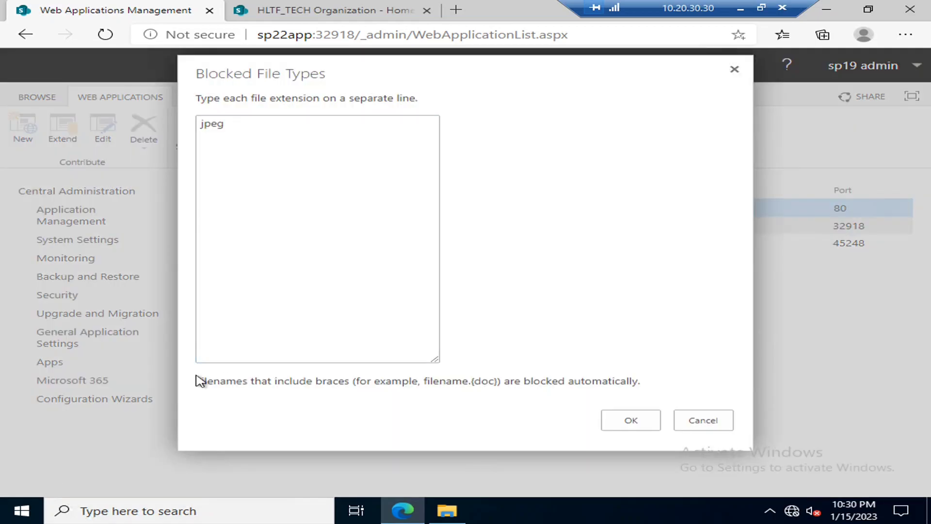
left_click_drag(232, 128, 199, 128)
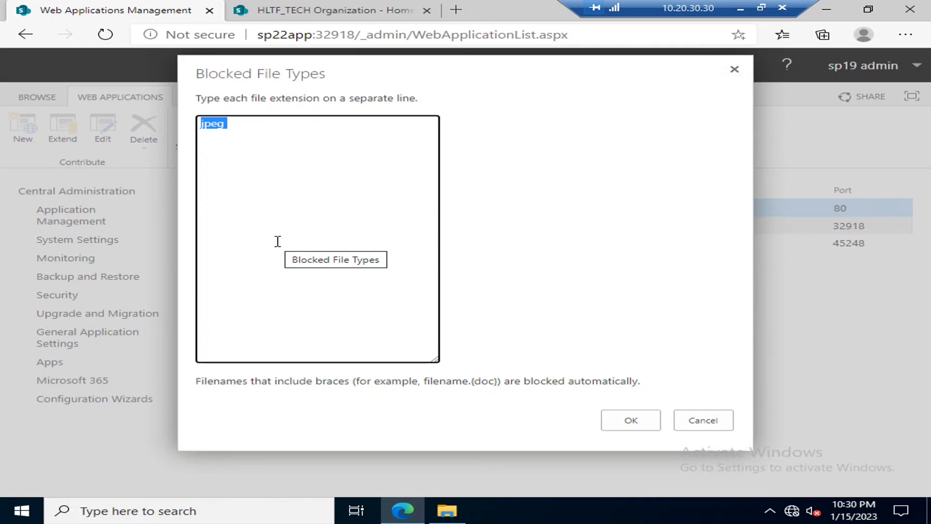
left_click(284, 199)
double_click(211, 127)
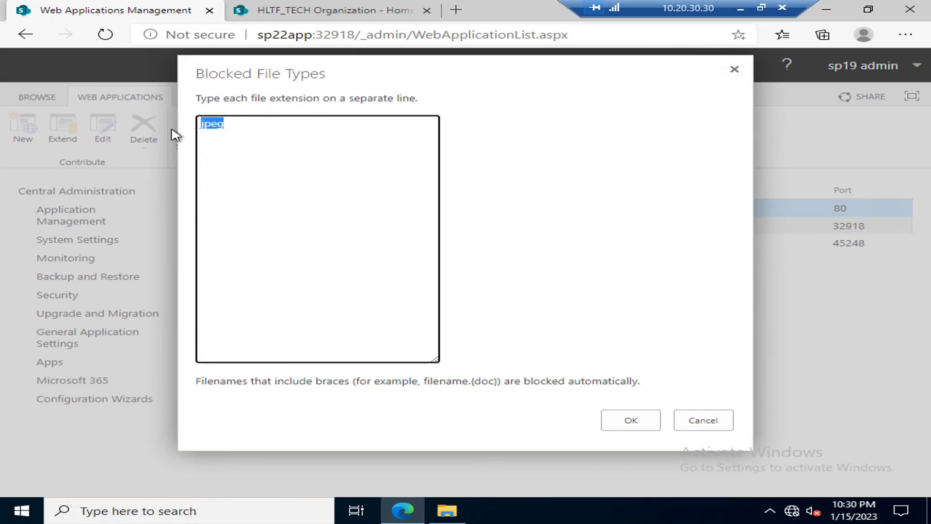
left_click(354, 119)
key("Return")
type(".pdf")
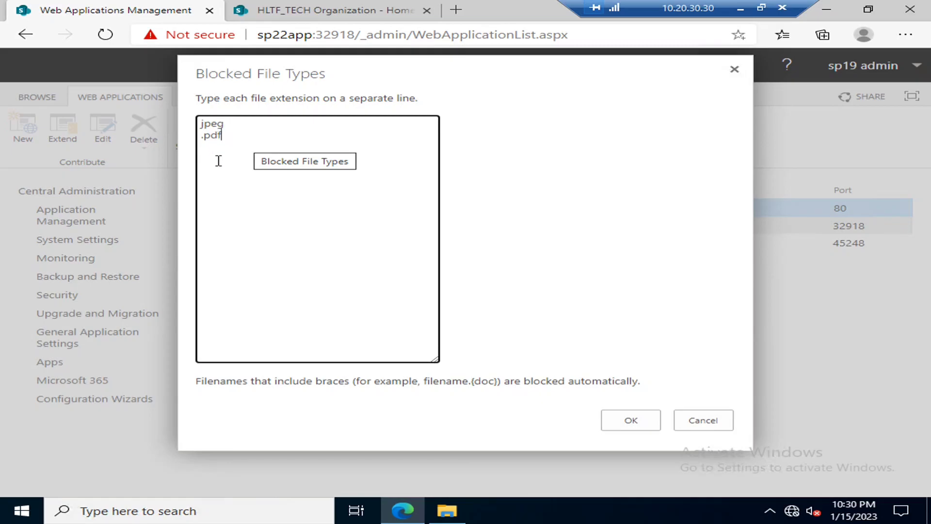
left_click(645, 425)
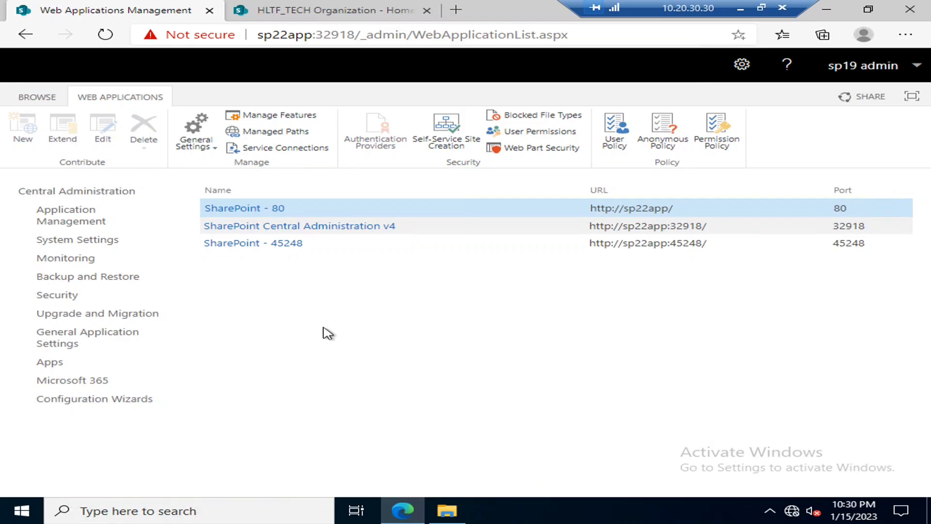
left_click(305, 10)
- Open the HLTF_TECH Documents library and start uploading files from the computer
left_click(106, 34)
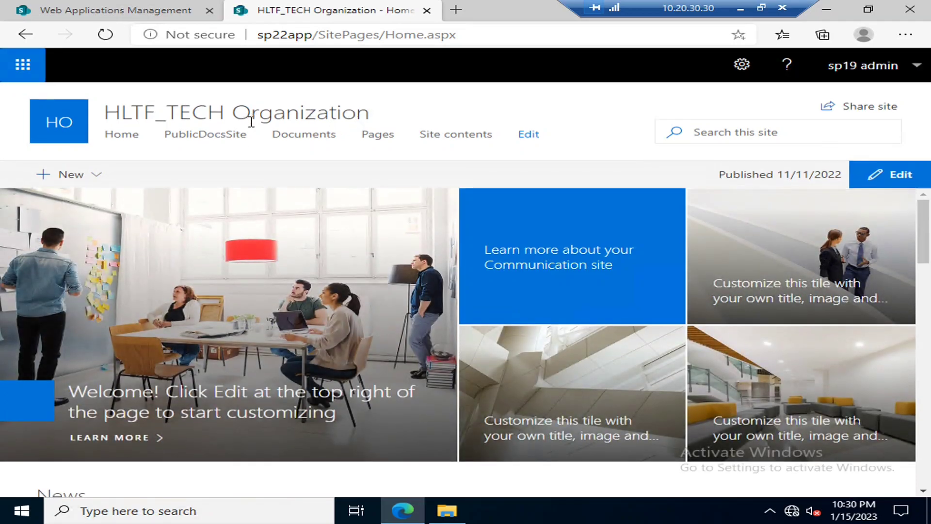
left_click(295, 140)
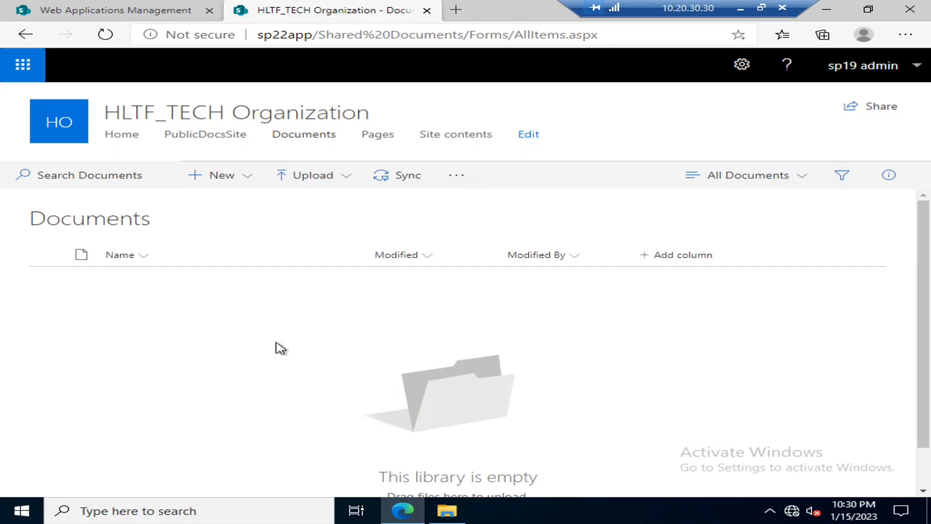
left_click(327, 177)
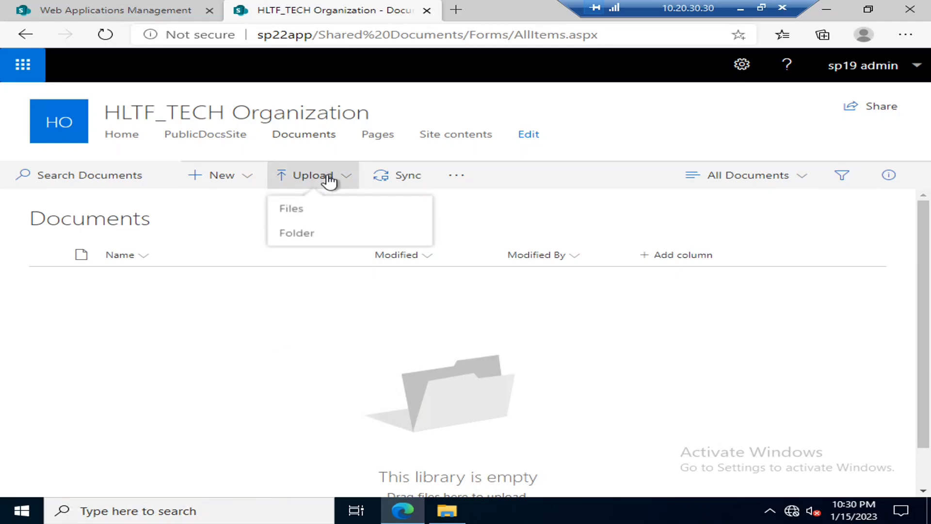
left_click(297, 210)
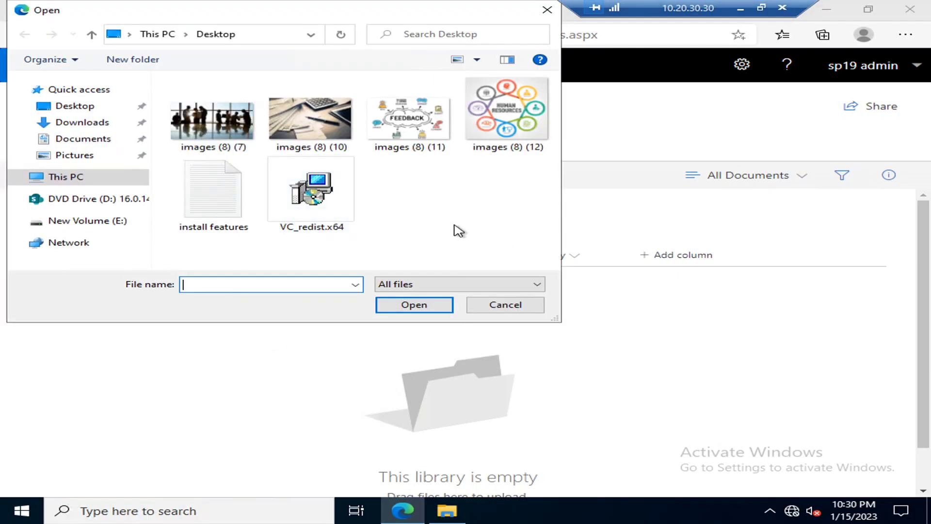
- Confirm images (8) (7) is a jpeg, upload it, and dismiss the blocked-file error
left_click(236, 131)
right_click(236, 131)
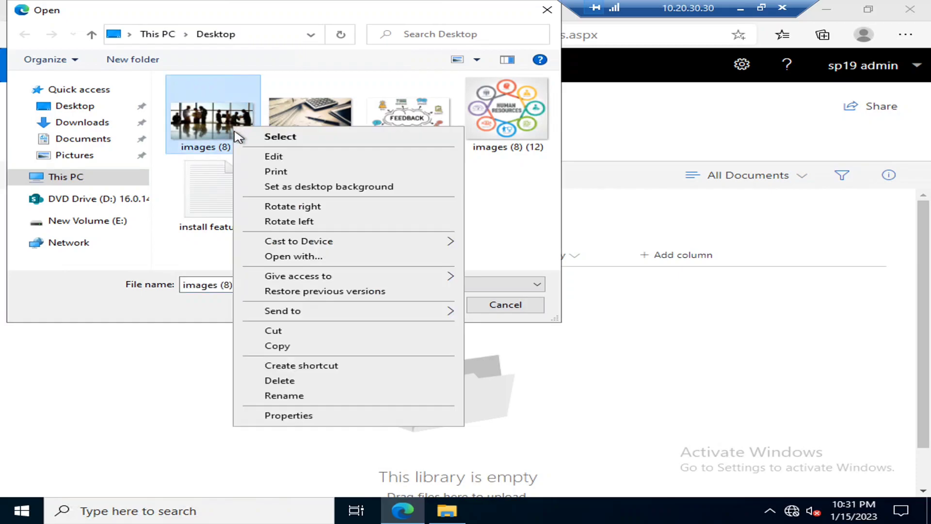
left_click(294, 414)
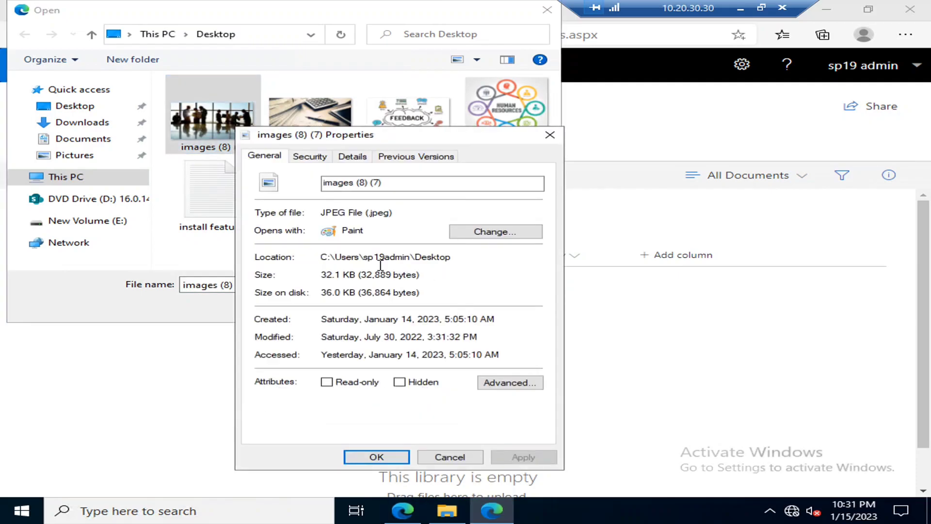
double_click(380, 212)
left_click(411, 230)
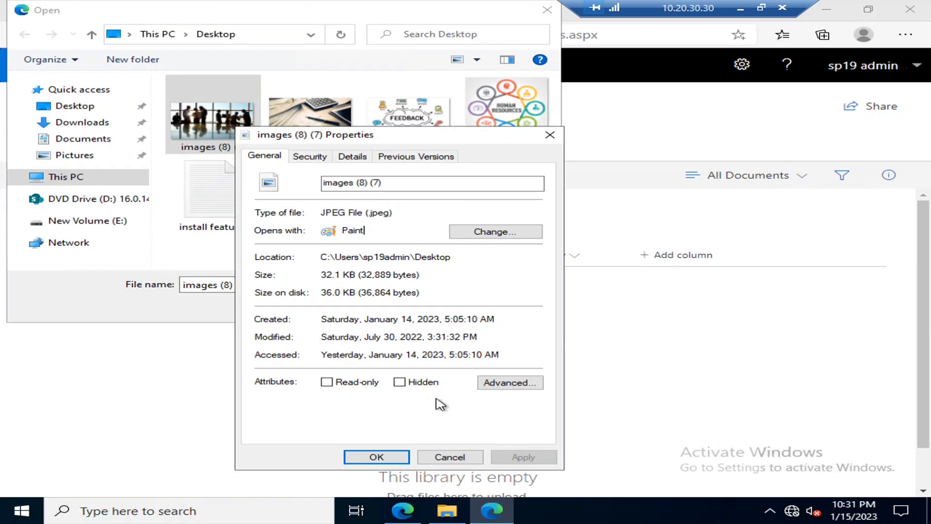
left_click(449, 457)
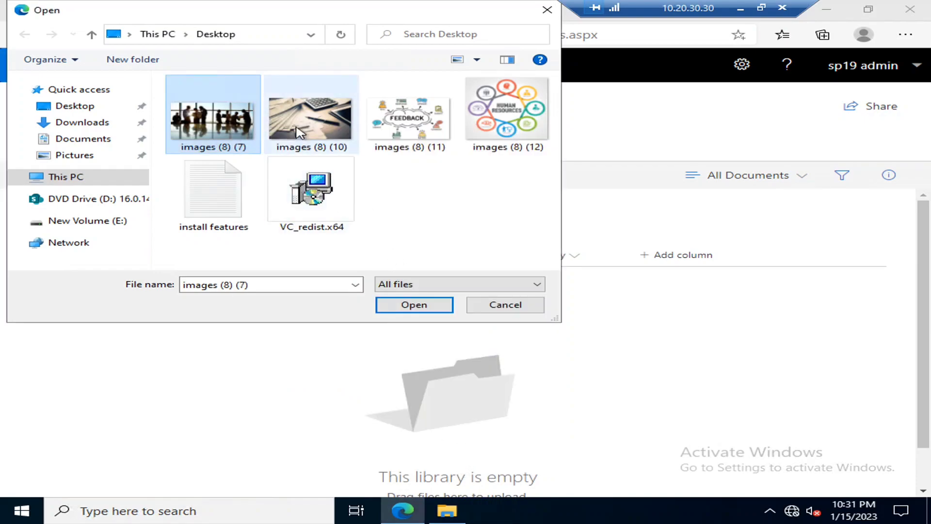
left_click(401, 301)
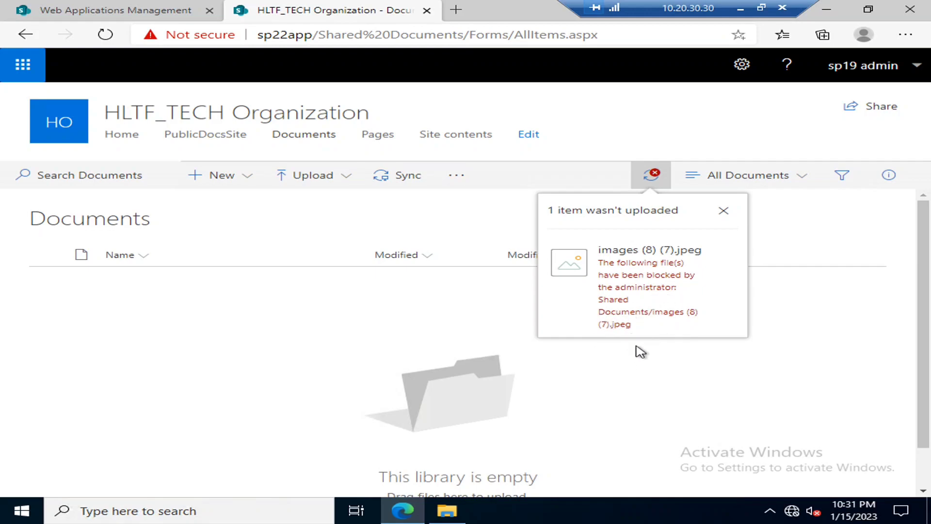
left_click(647, 369)
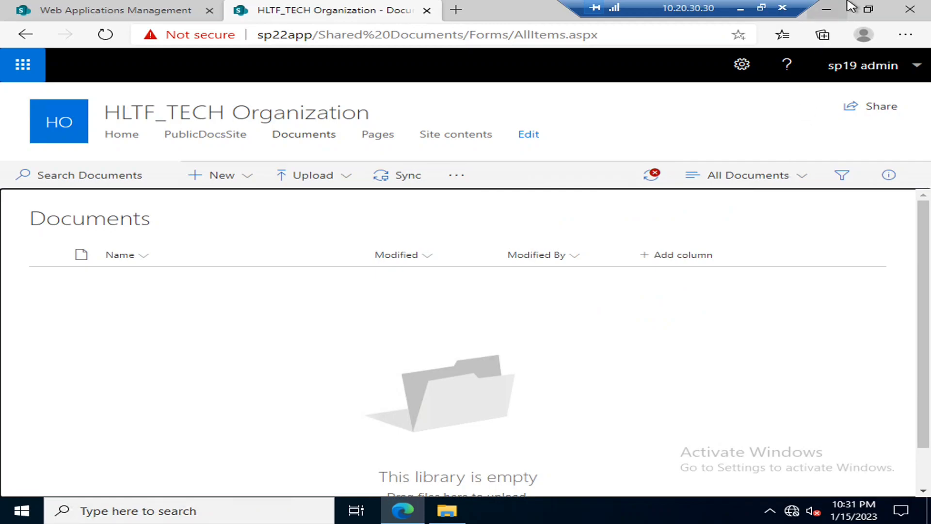
- Create a new Word document on the local desktop and type 'ghgjhg' into it
left_click(854, 8)
left_click(741, 8)
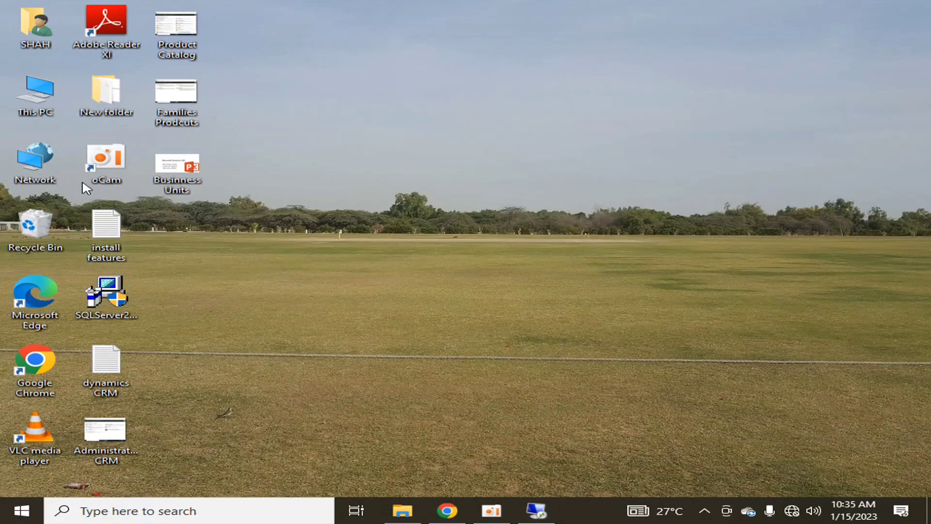
right_click(250, 335)
mouse_move(339, 292)
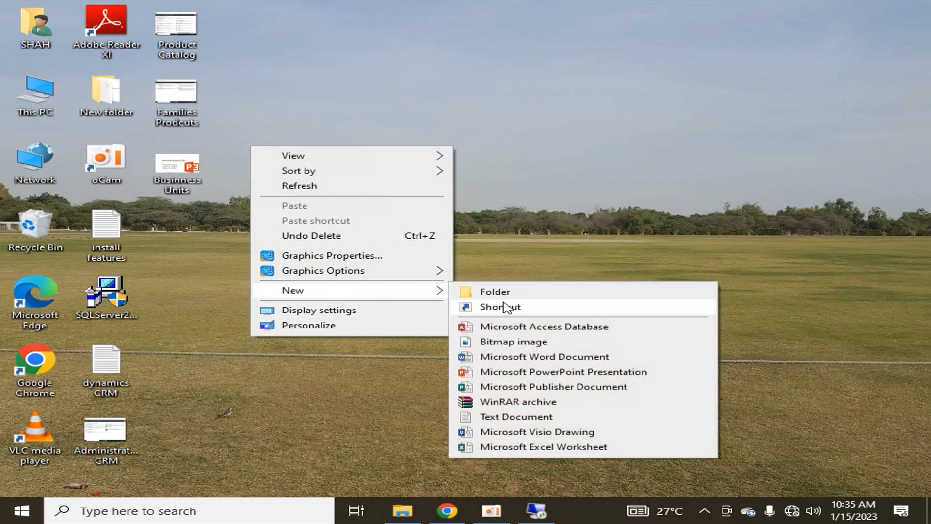
left_click(525, 357)
key("Return")
key("Return")
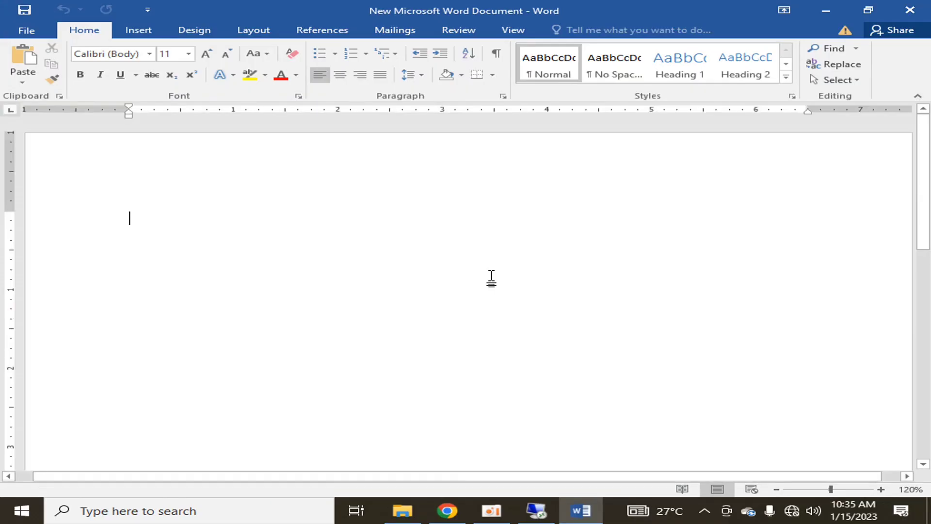
type("ghgjhgkgkj")
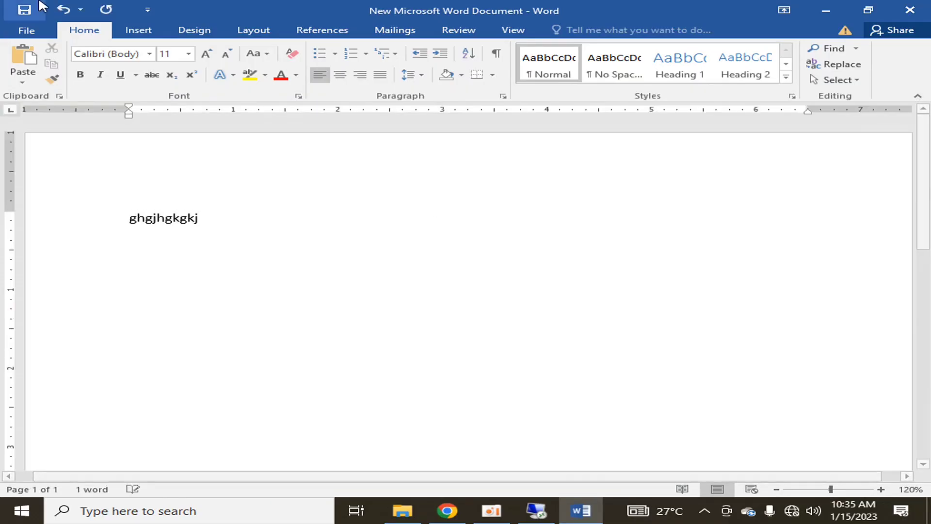
- Save the document as a PDF named New Microsoft Word Document on the Desktop
left_click(26, 30)
left_click(72, 175)
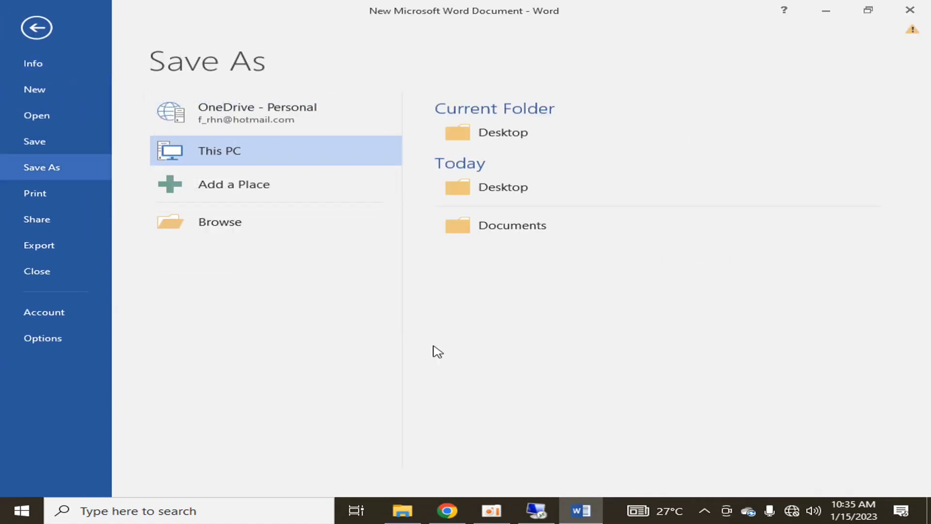
left_click(493, 133)
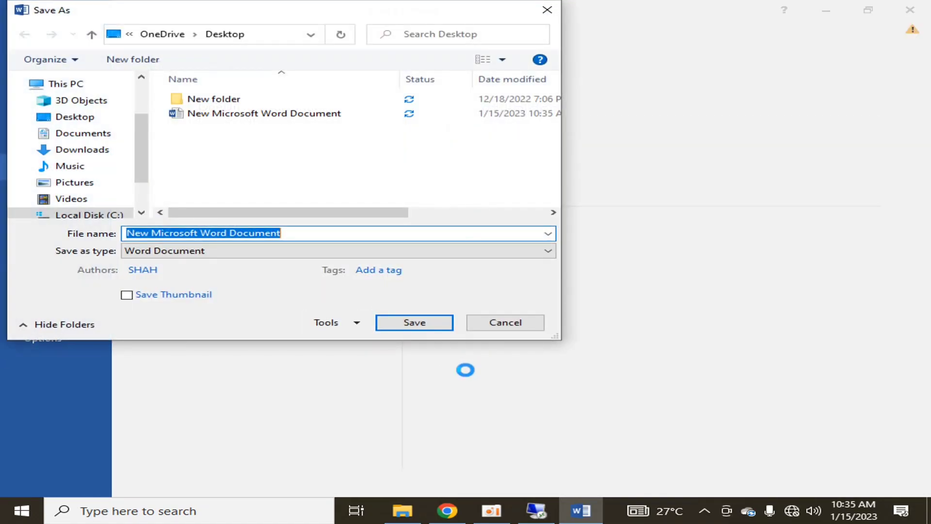
left_click(397, 252)
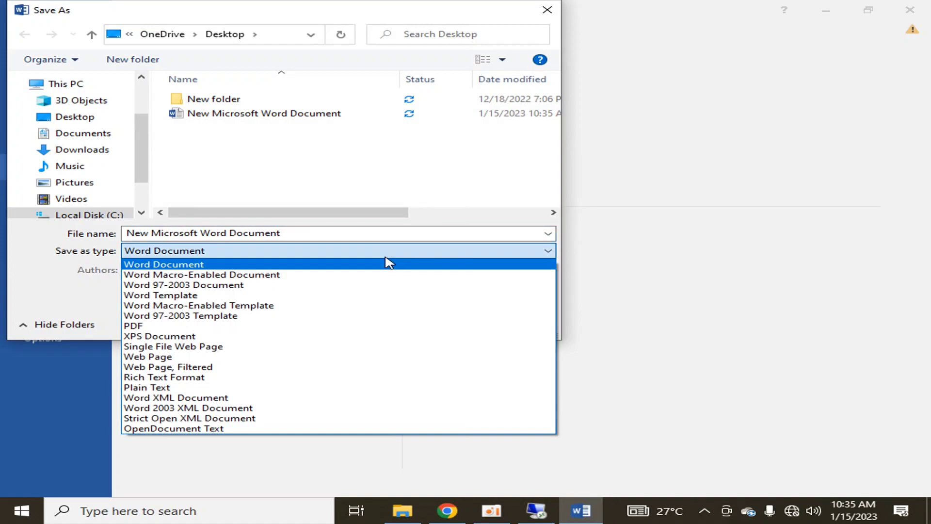
left_click(177, 327)
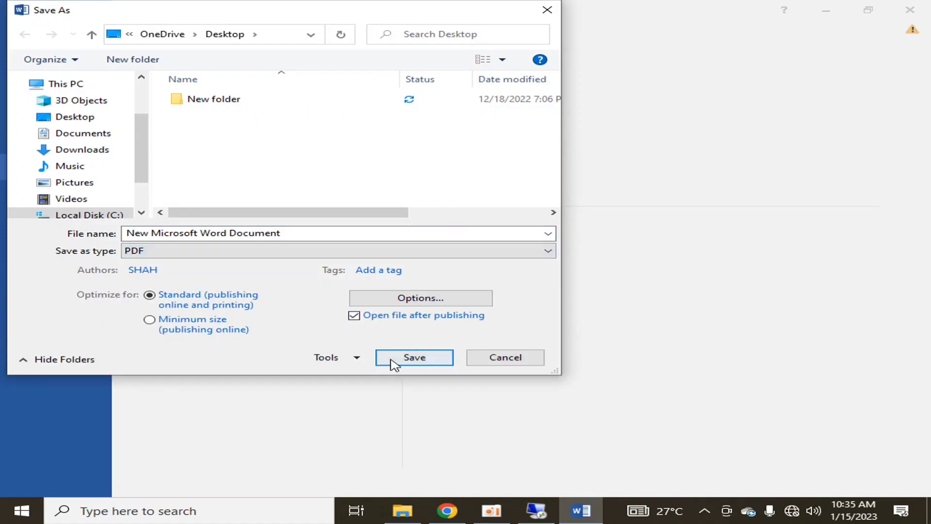
left_click(393, 363)
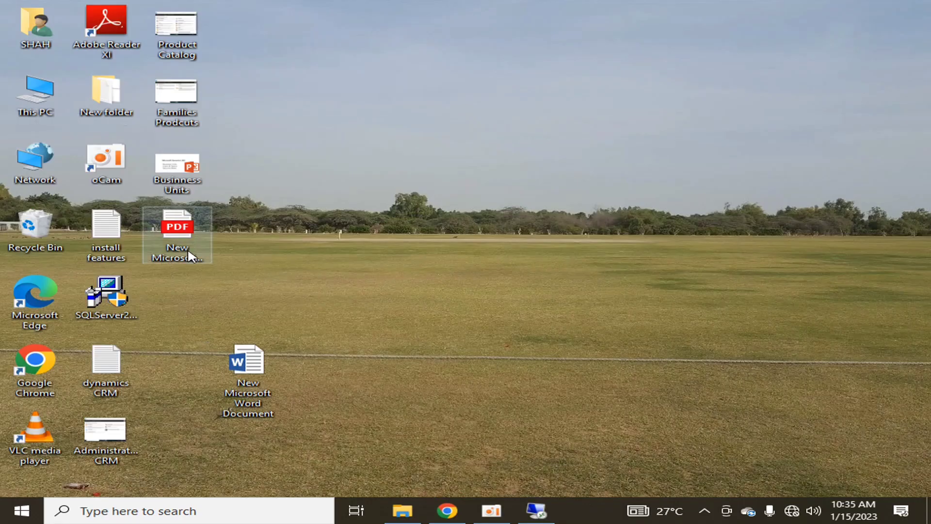
left_click(187, 236)
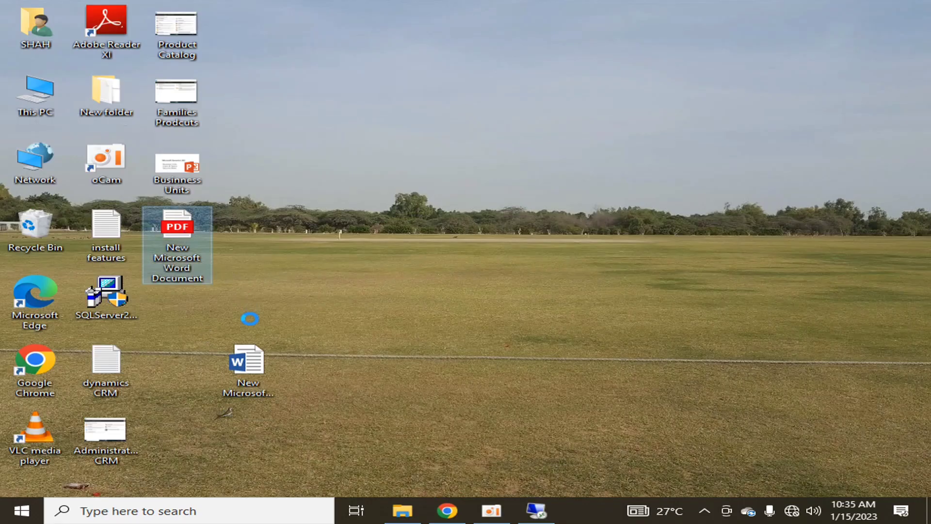
- Check the PDF file's properties and copy the file
right_click(187, 238)
left_click(293, 485)
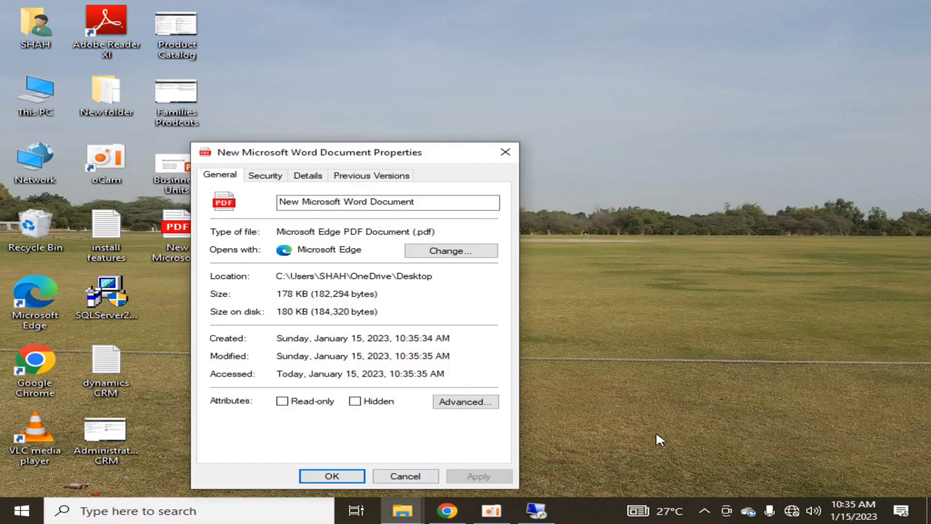
left_click(430, 478)
right_click(193, 226)
left_click(165, 241)
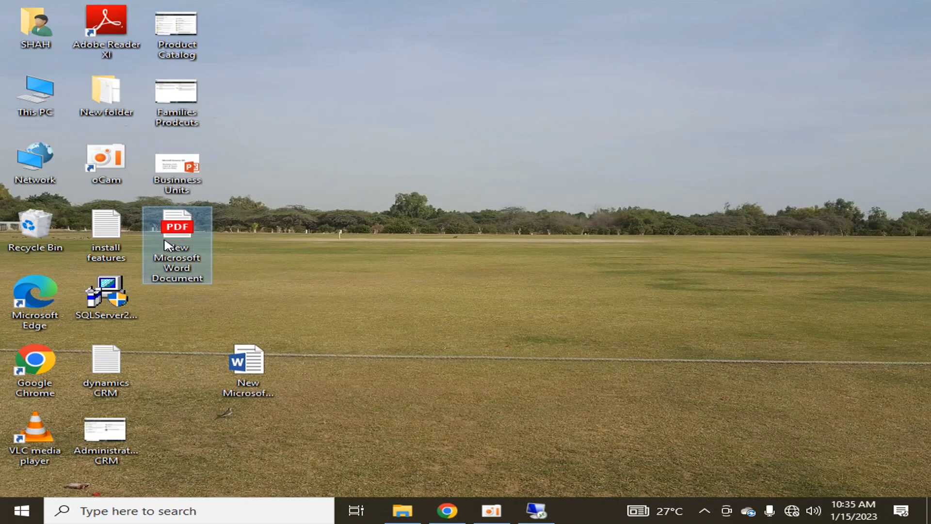
right_click(170, 243)
left_click(266, 420)
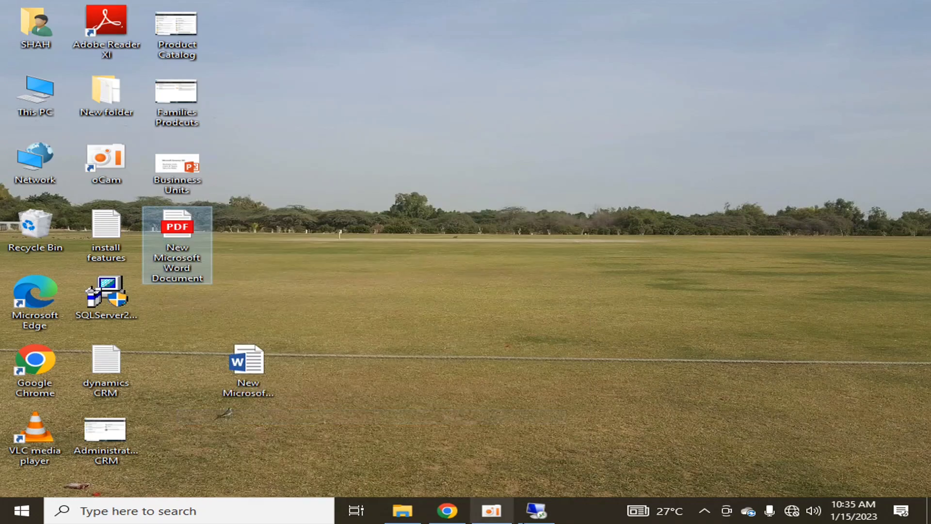
- Paste the PDF onto the remote server's desktop and maximize the SharePoint browser window again
left_click(536, 510)
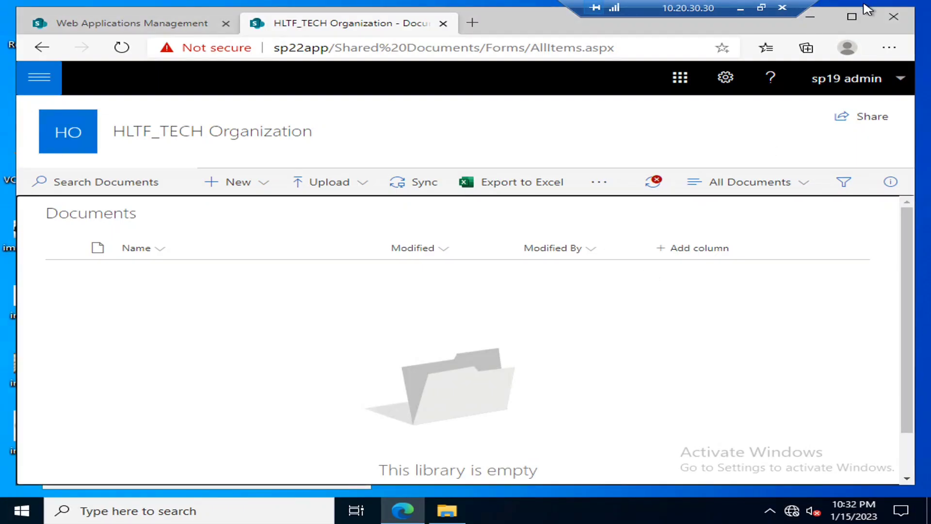
left_click(810, 17)
left_click(360, 152)
right_click(414, 192)
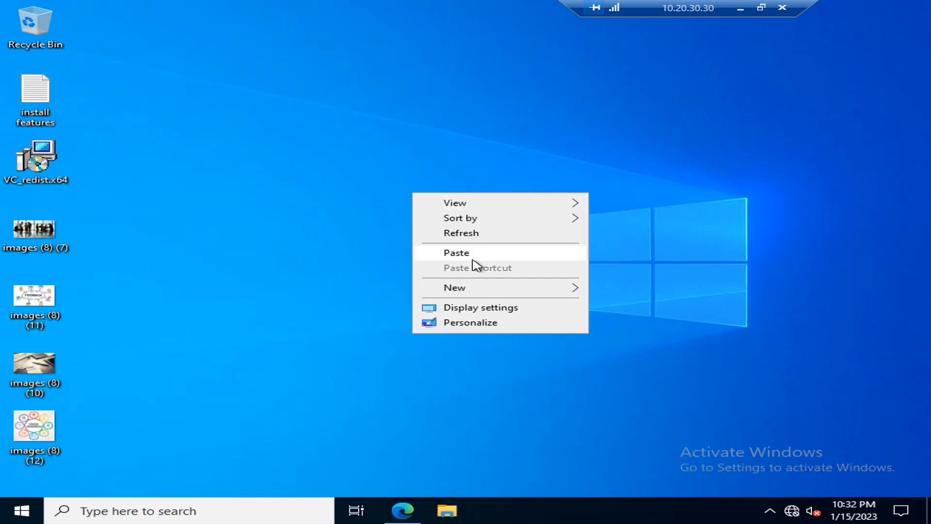
left_click(476, 251)
left_click(402, 510)
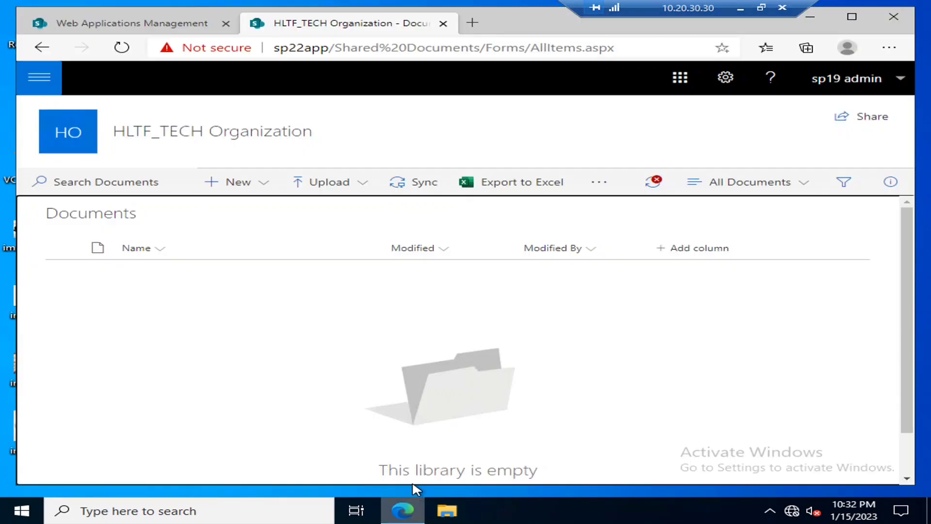
left_click(852, 16)
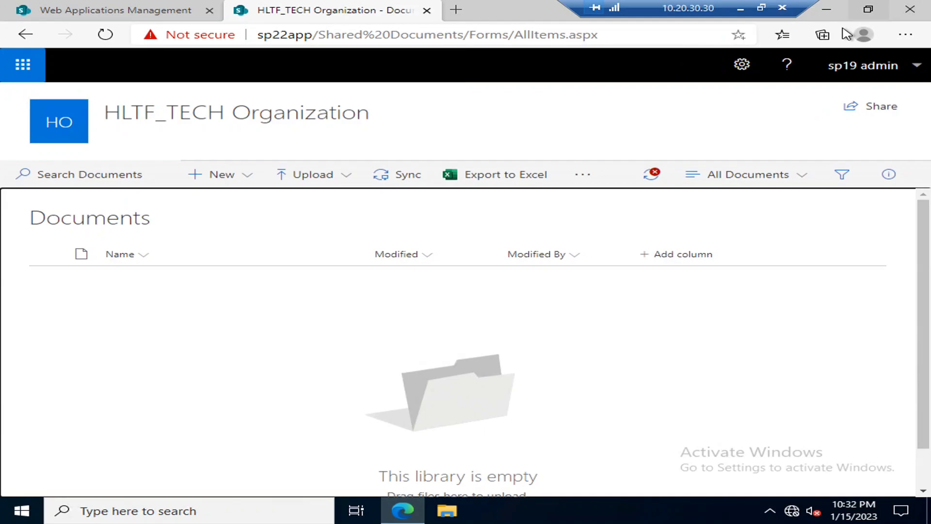
- Upload New Microsoft Word Document.pdf to Documents and view the progress showing it was blocked
left_click(222, 179)
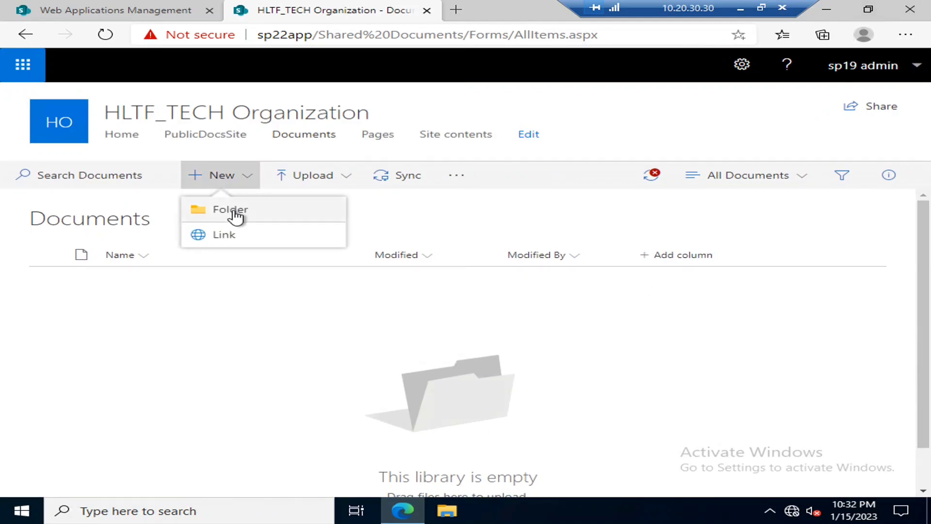
left_click(308, 176)
left_click(318, 214)
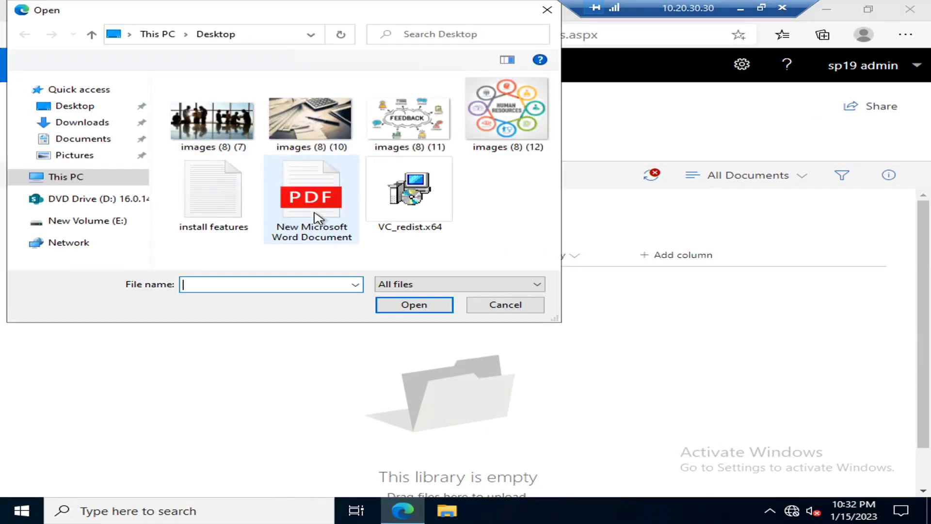
left_click(315, 216)
left_click(415, 310)
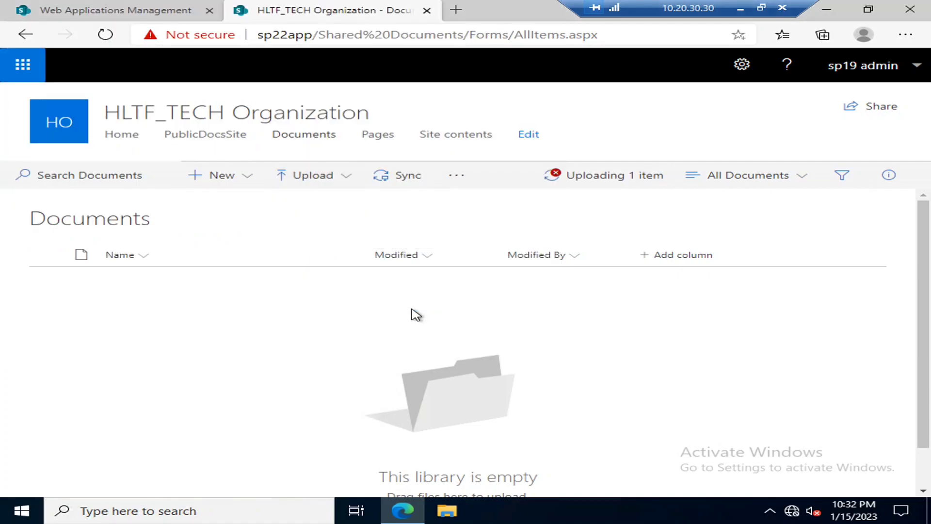
left_click(605, 183)
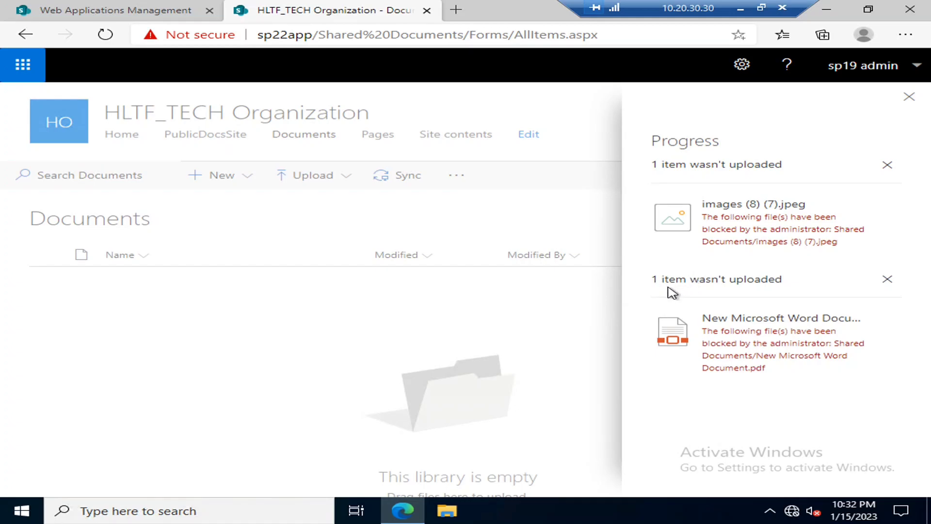
- Return to Web Applications Management and view SharePoint - 80's blocked file types, jpeg and pdf
left_click(146, 10)
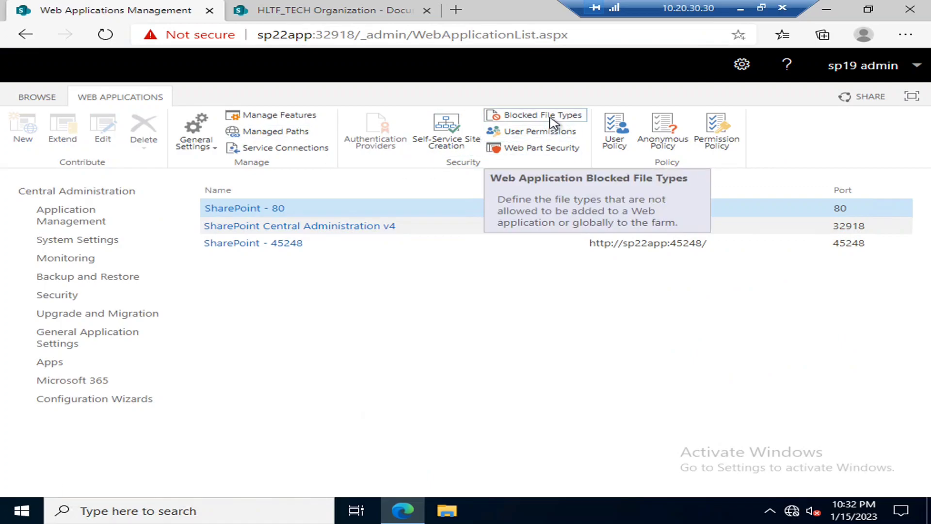
left_click(252, 10)
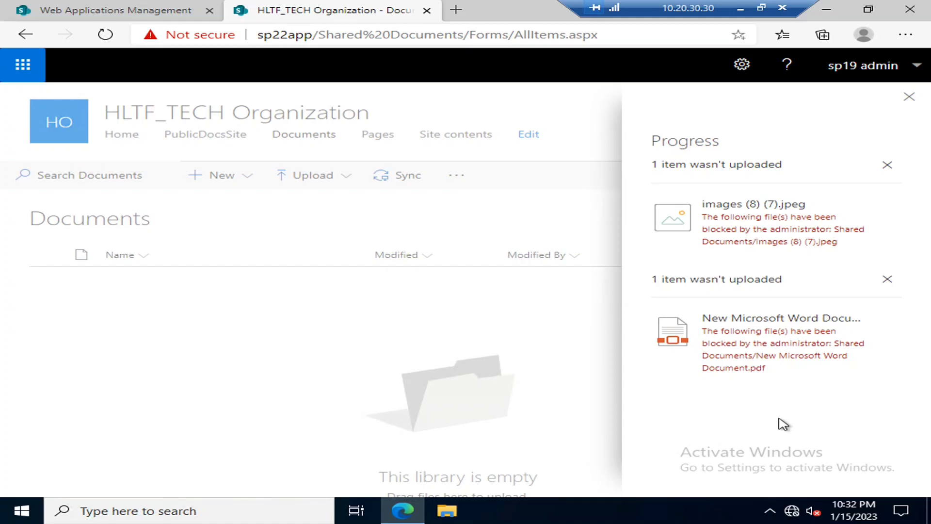
left_click(129, 9)
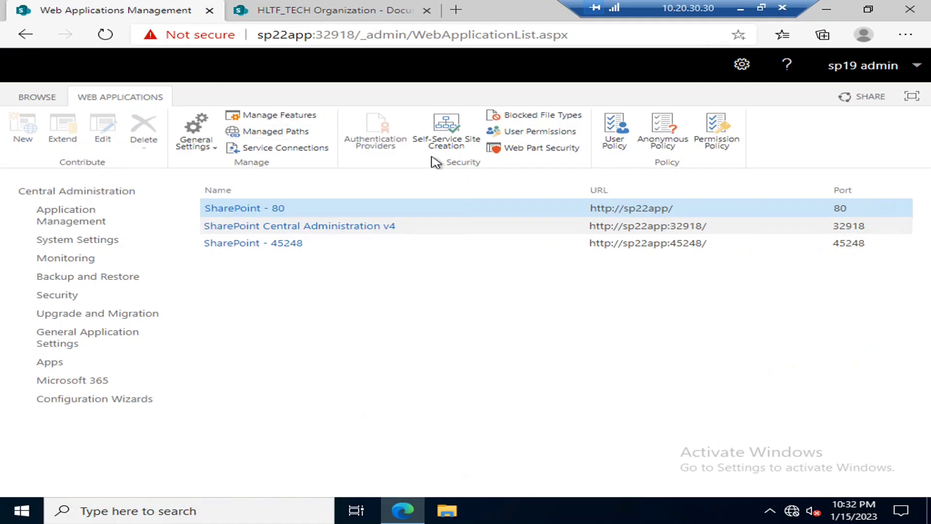
left_click(567, 115)
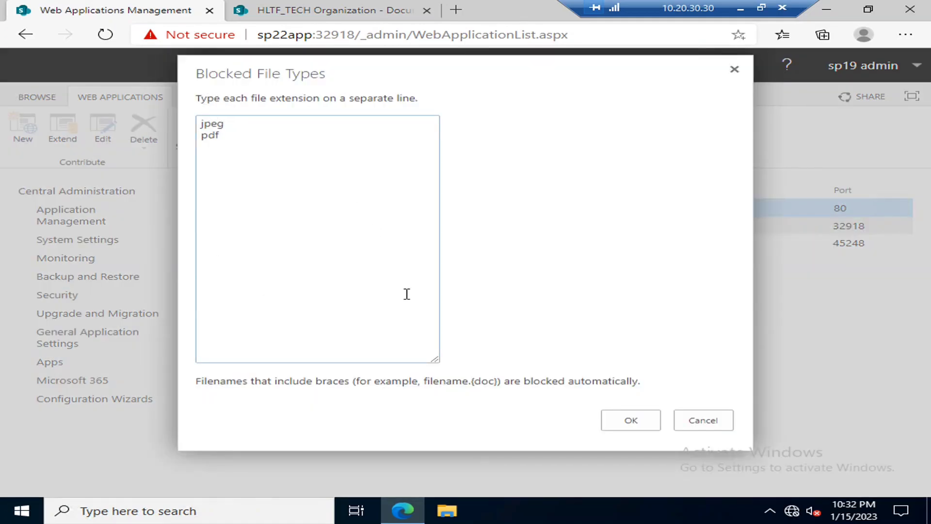